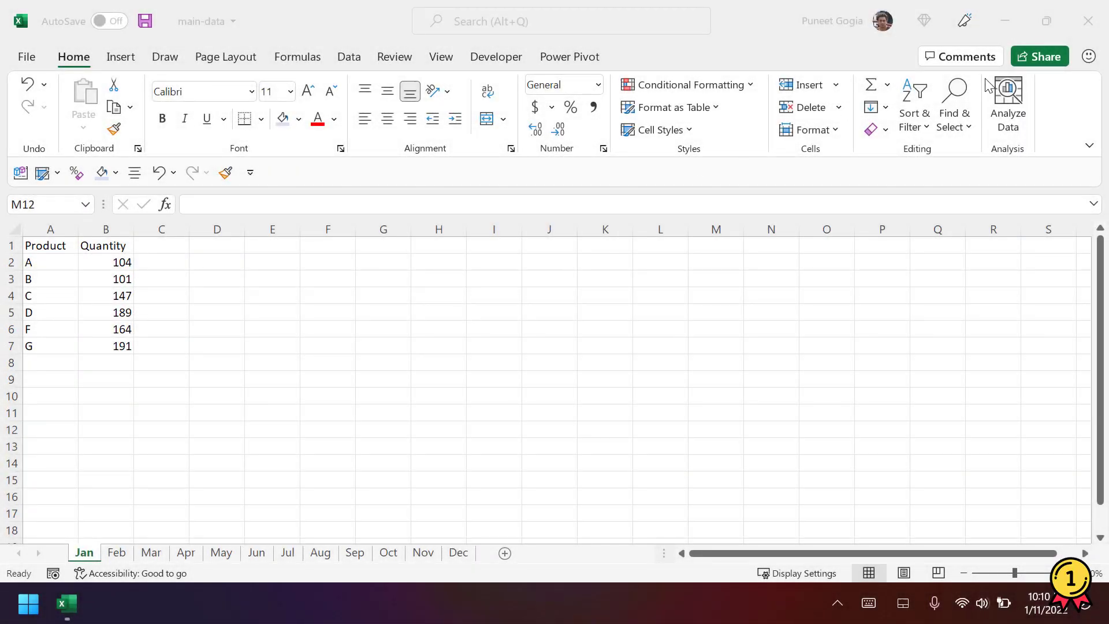
Check the data folder on the desktop, then return to the main-data workbook
left_click(1006, 21)
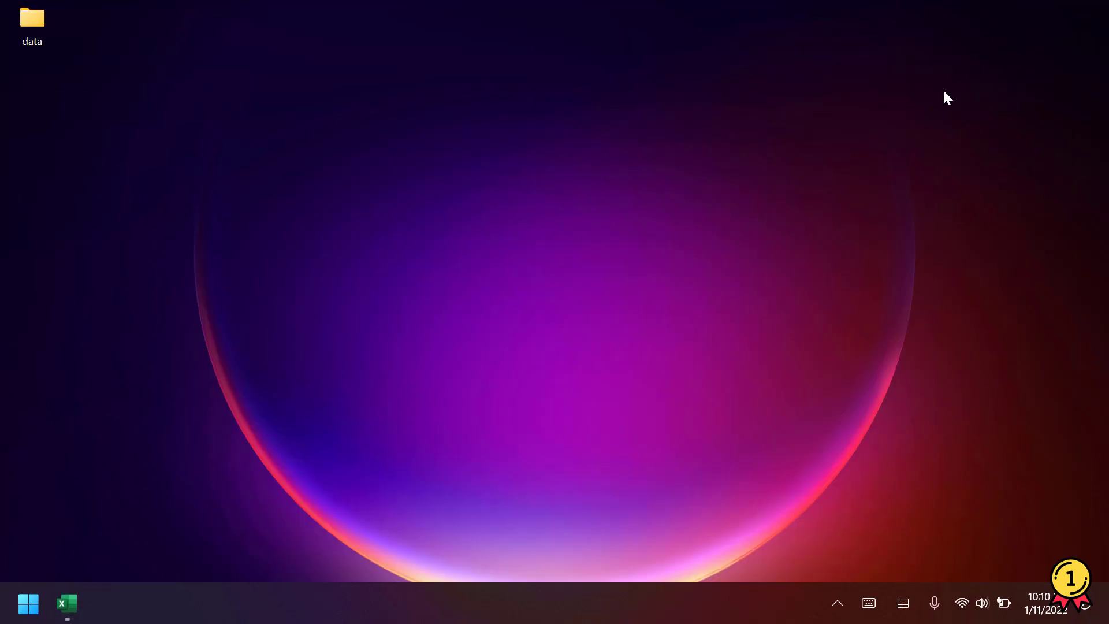
double_click(44, 30)
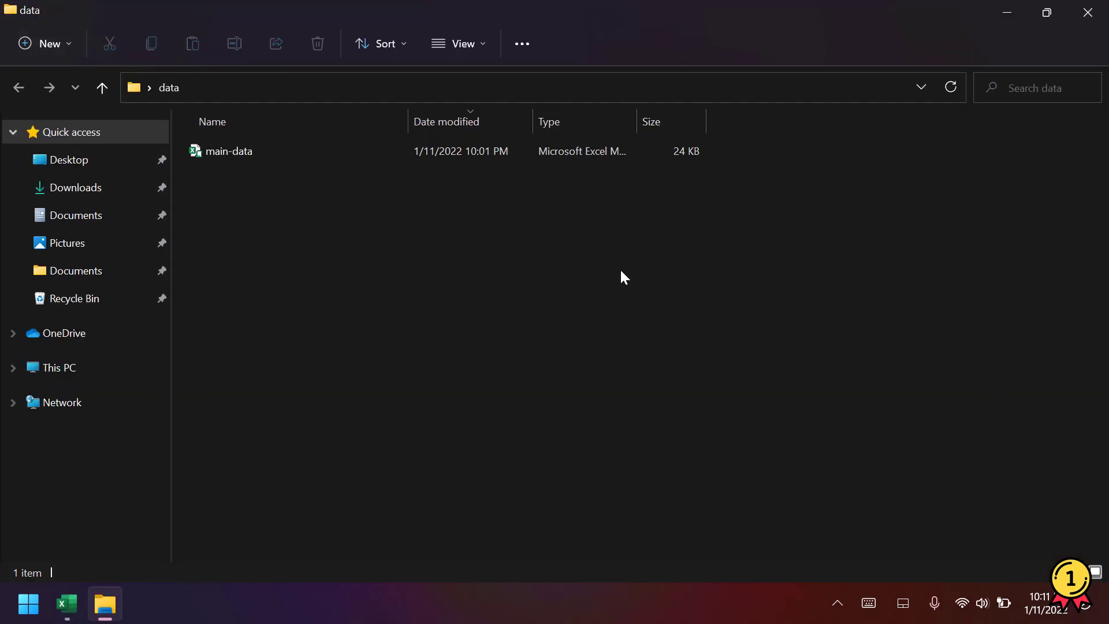
left_click(1006, 12)
left_click(67, 603)
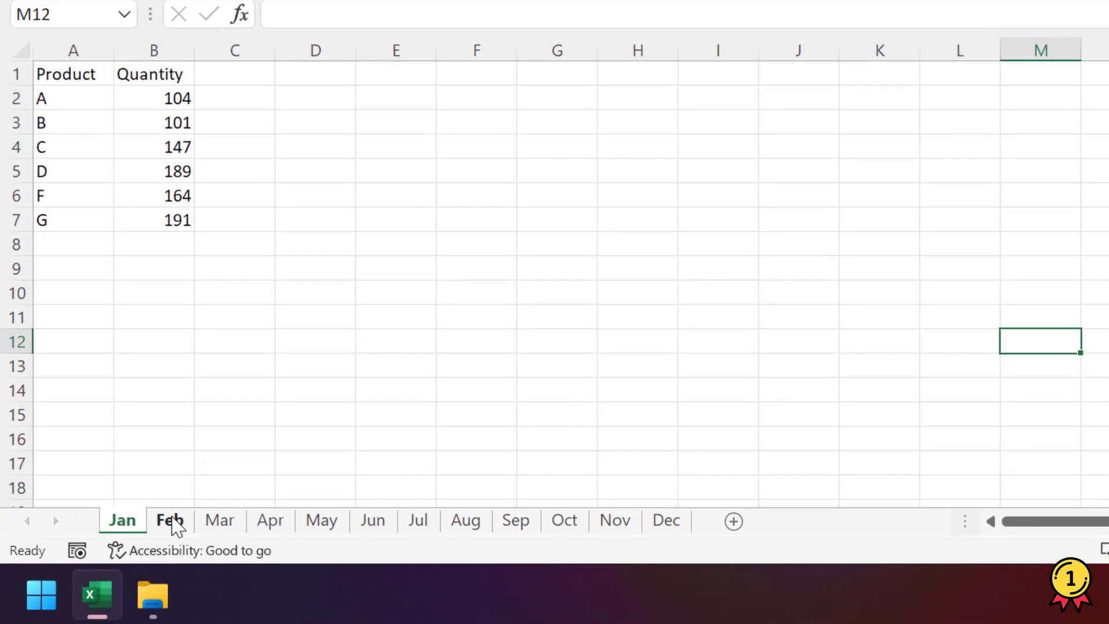
Review the product quantities on the Feb, Mar, Apr and May sheets
left_click(117, 552)
left_click(239, 518)
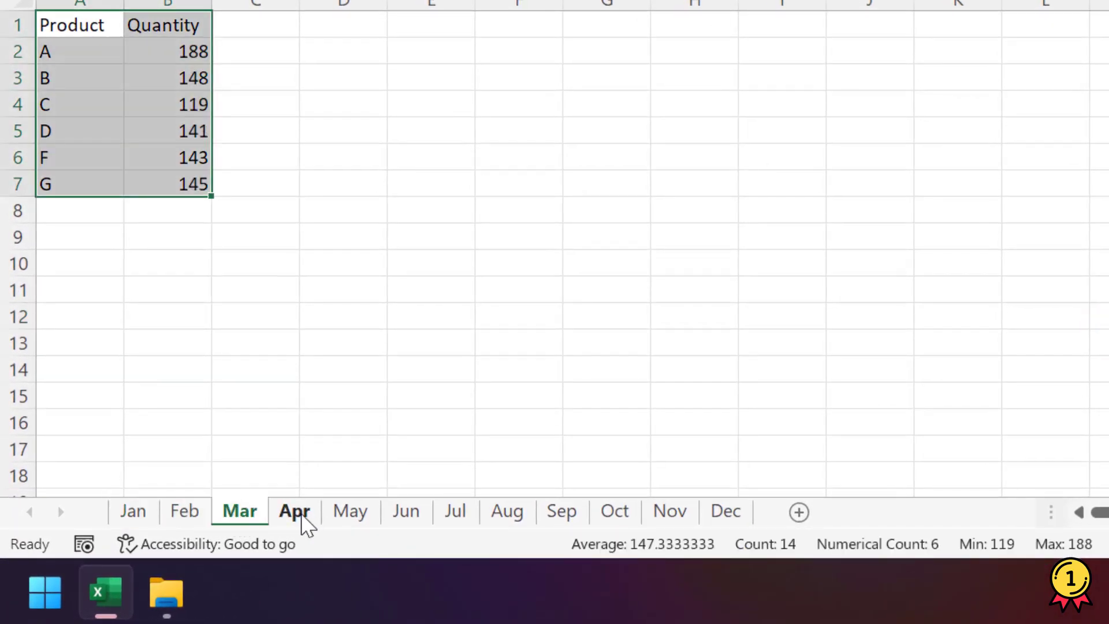
left_click(299, 518)
left_click(363, 518)
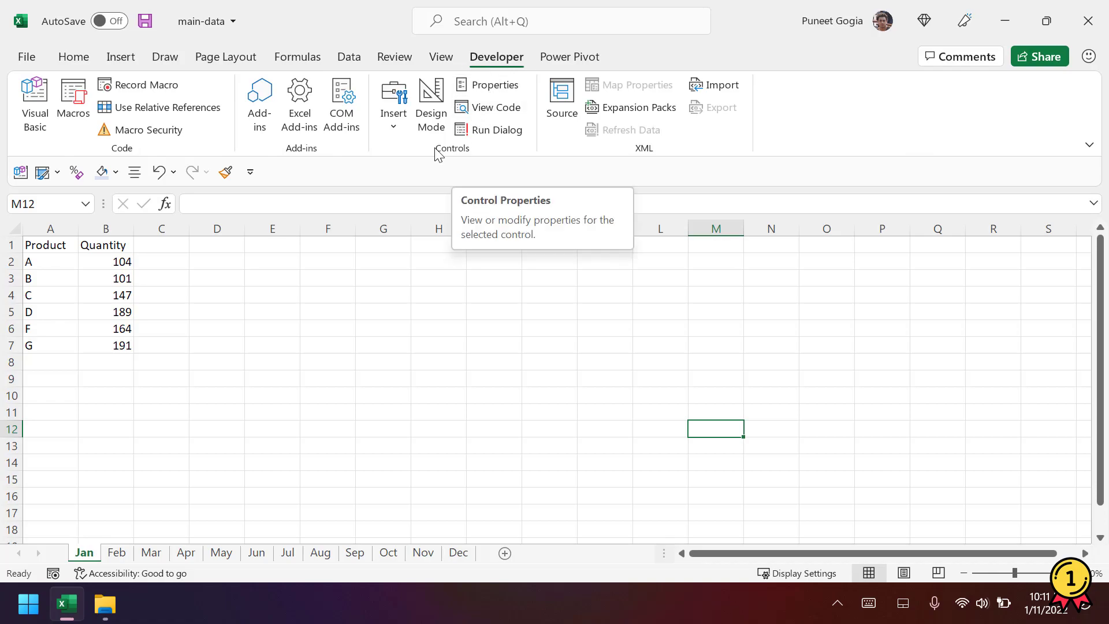
Open the Visual Basic editor for main-data and move its window into place
left_click(40, 128)
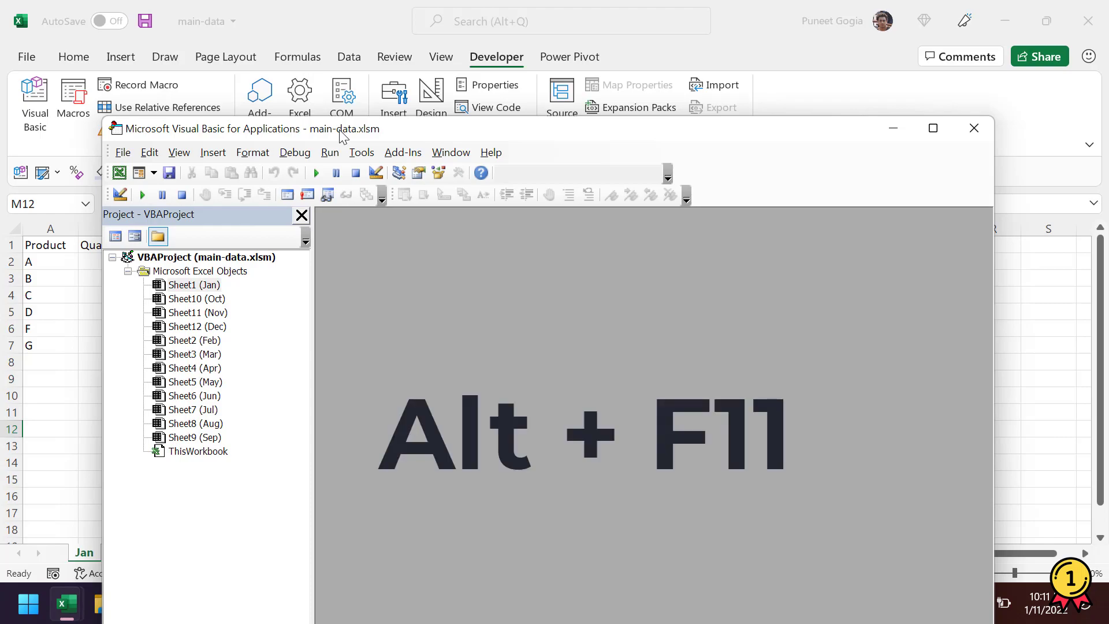
left_click_drag(342, 136, 368, 66)
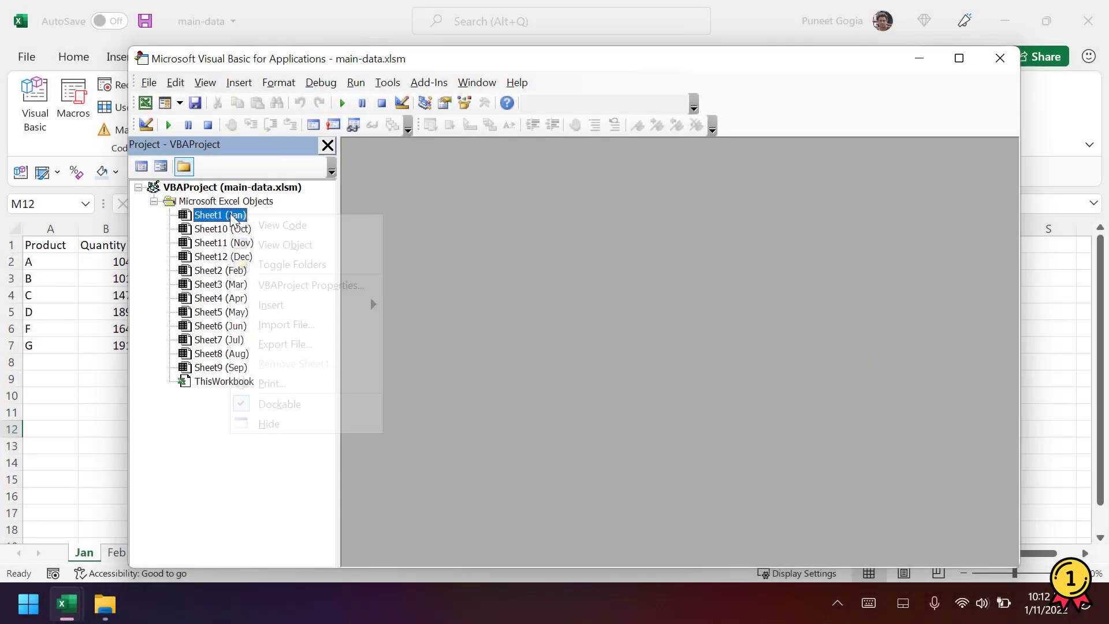
mouse_move(307, 305)
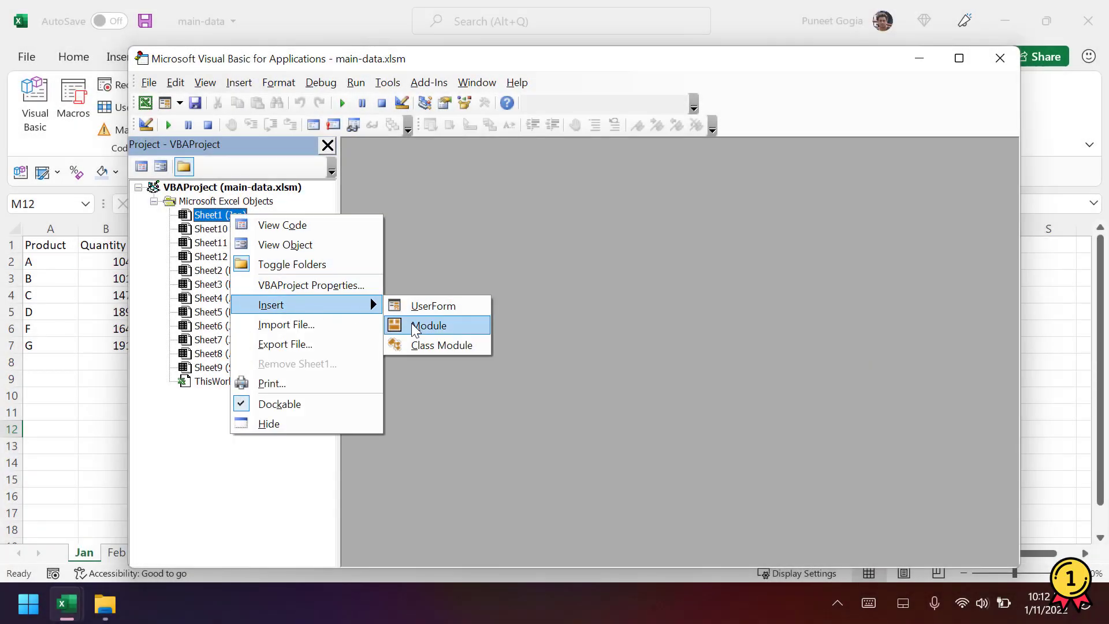
Insert Module1 and paste in the split_excel_sheets macro copied from Notepad
left_click(415, 334)
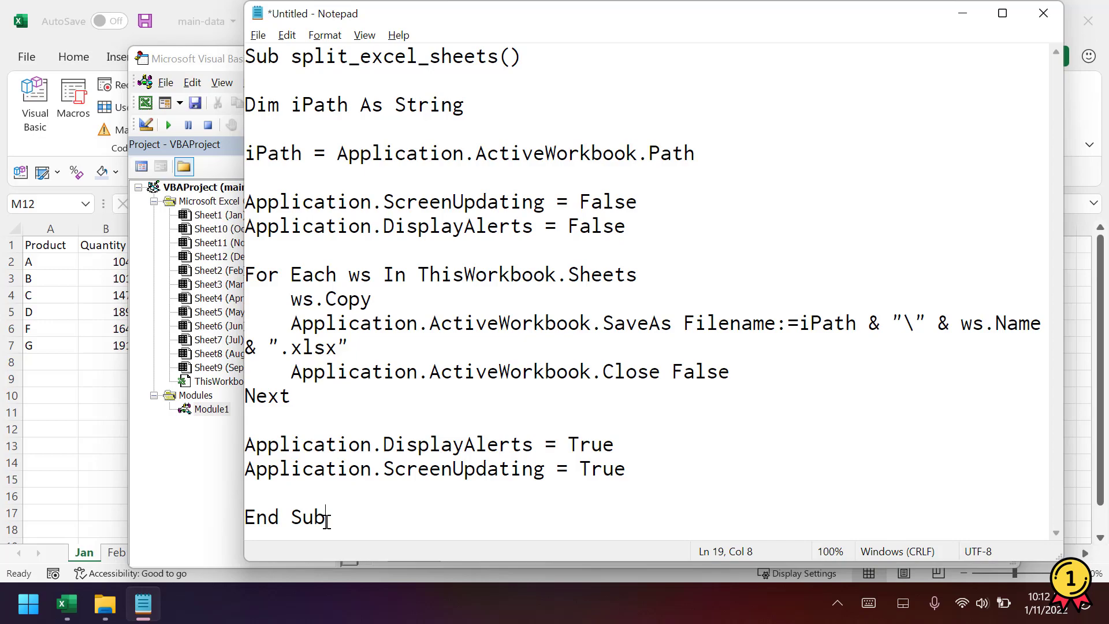
left_click_drag(326, 518, 235, 57)
key("ctrl+c")
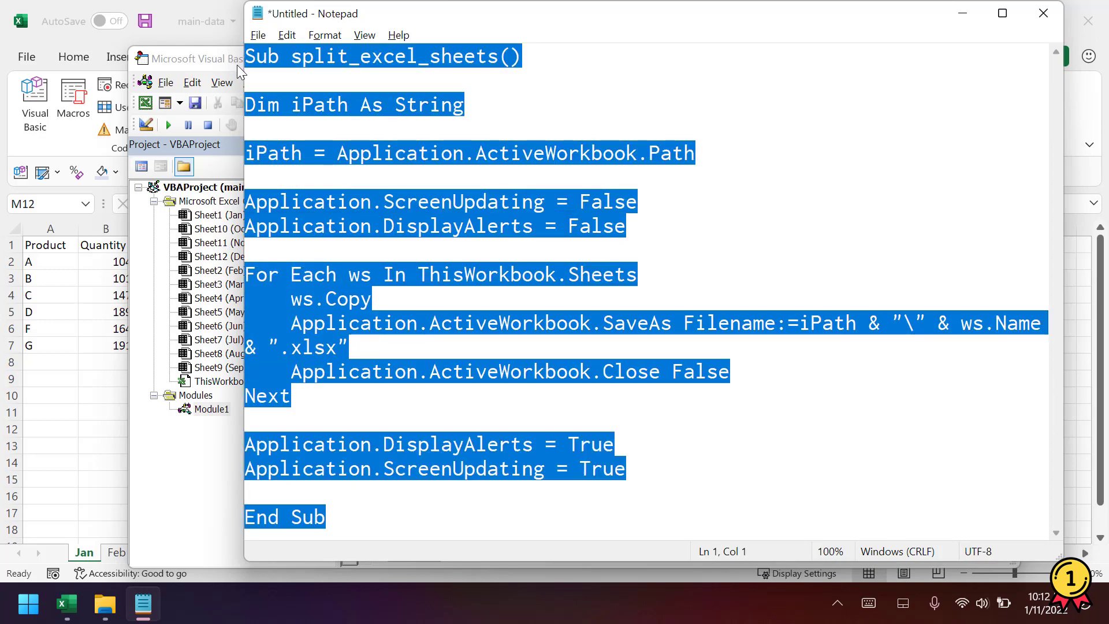
left_click(962, 13)
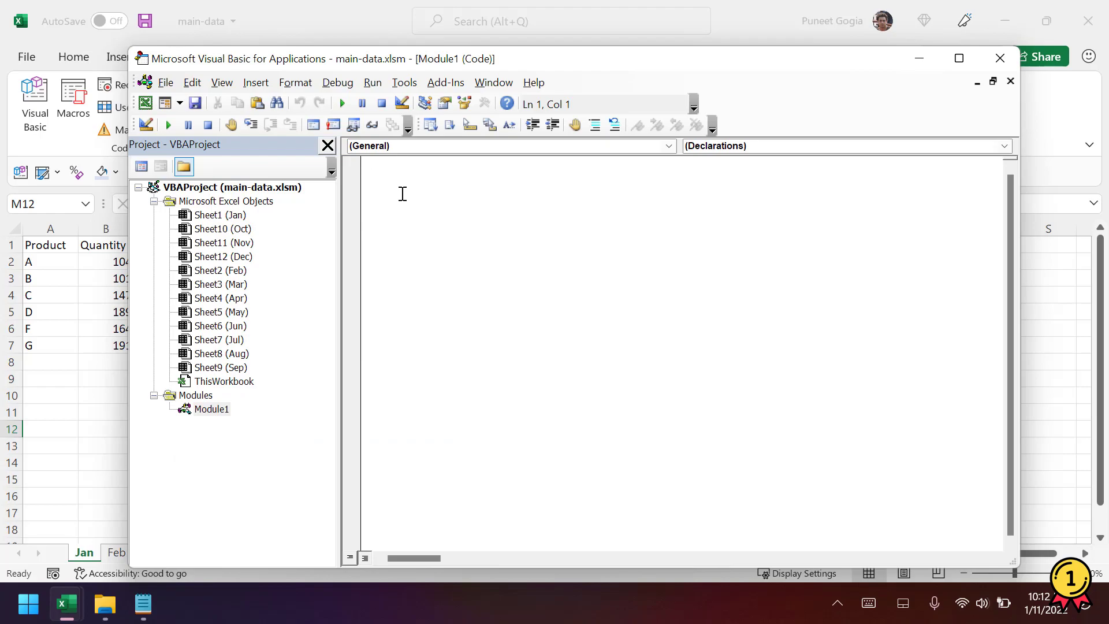
key("ctrl+v")
left_click(623, 173)
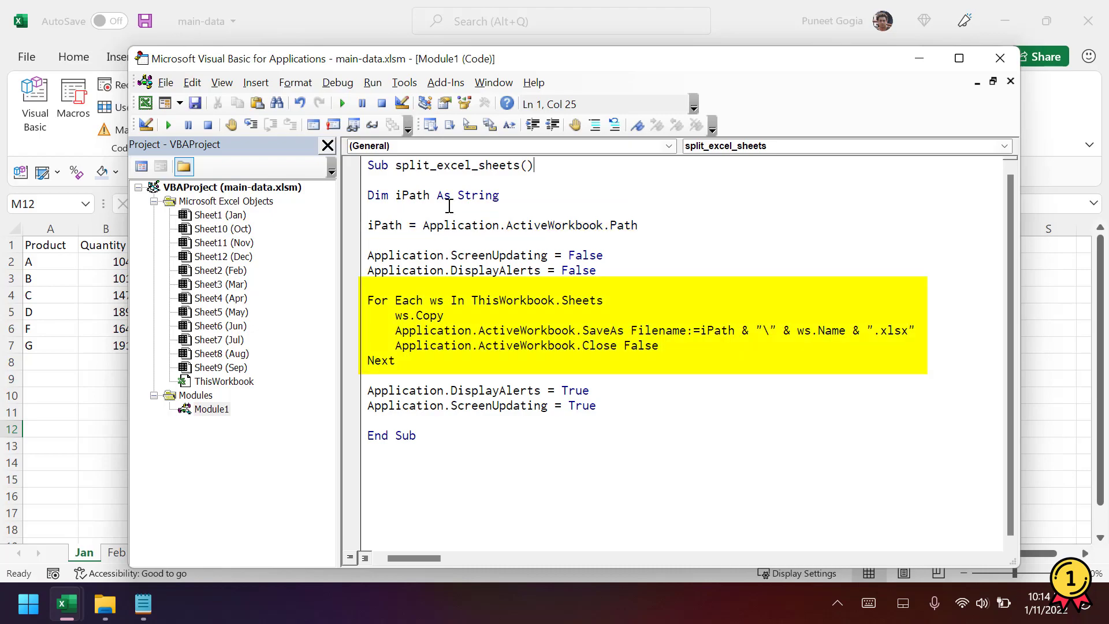
left_click_drag(395, 361, 368, 300)
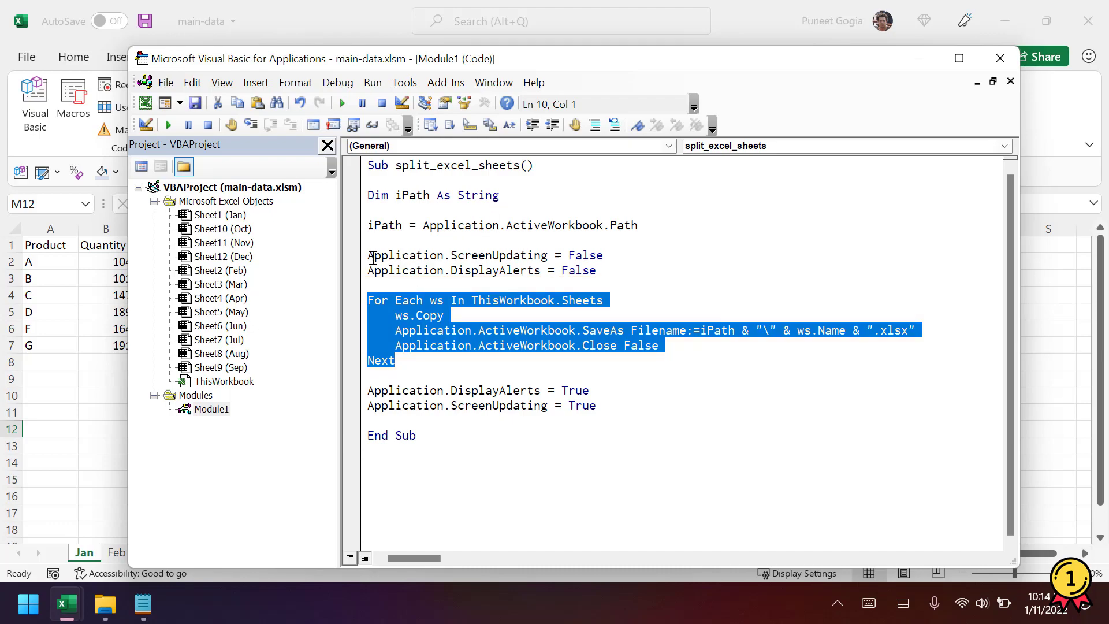
left_click_drag(371, 257, 606, 271)
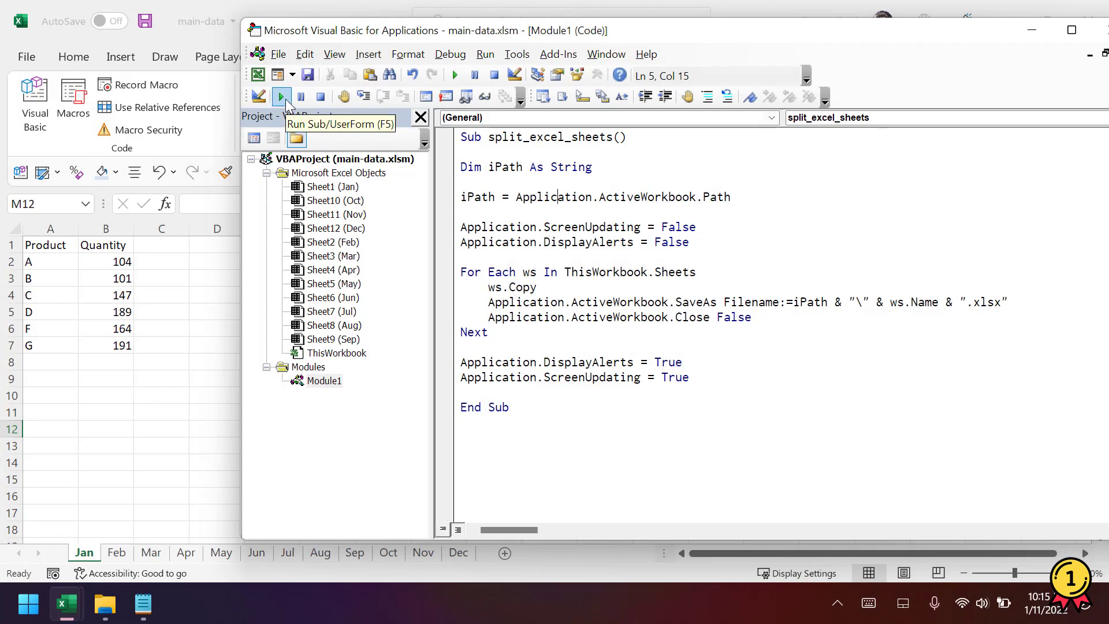
Run split_excel_sheets, then briefly reopen and close the Visual Basic editor
left_click(281, 97)
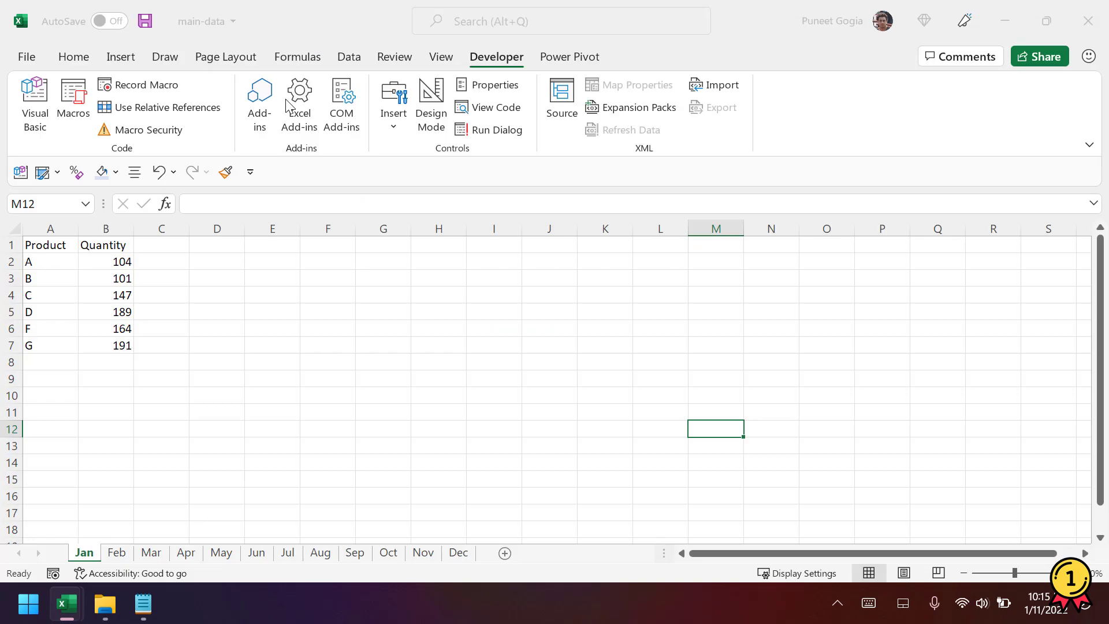
key("alt+F11")
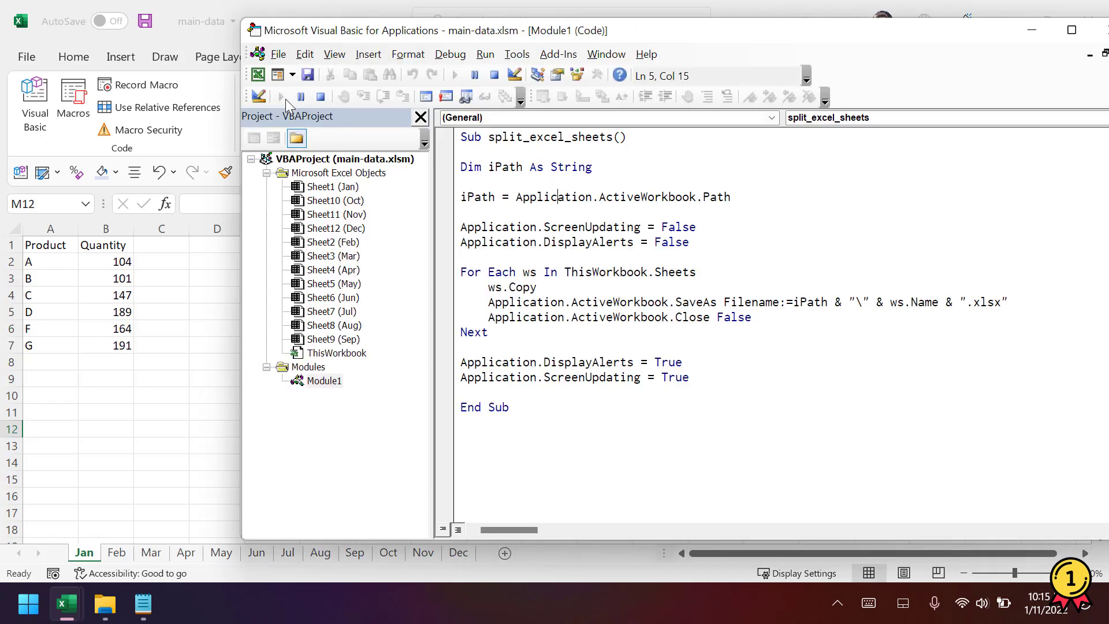
left_click_drag(786, 37, 651, 32)
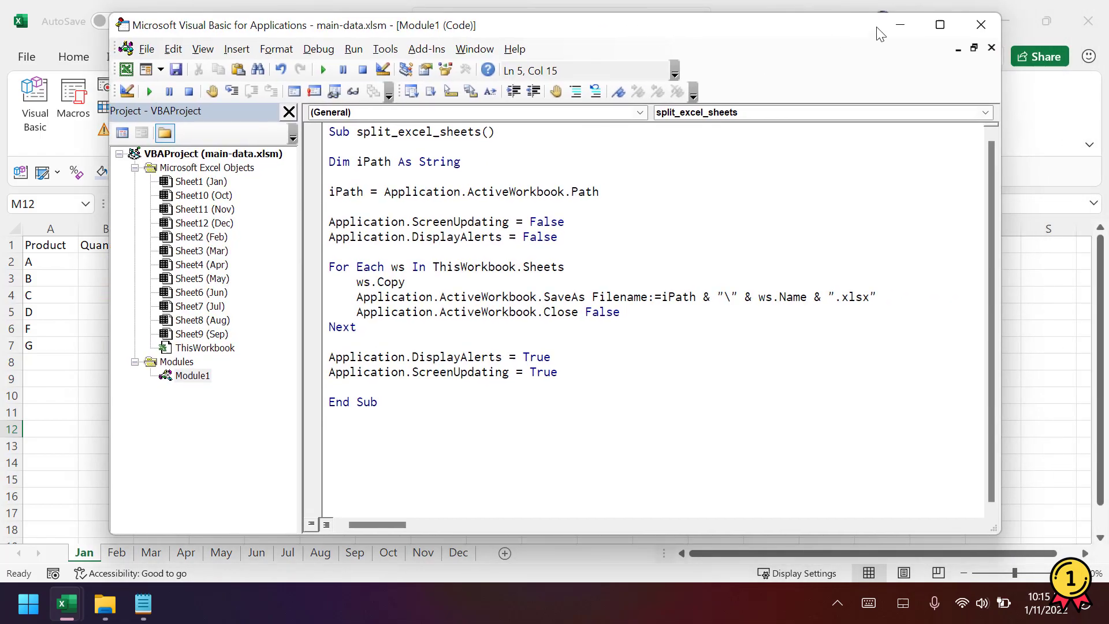
left_click(901, 24)
Open the desktop data folder maximized to view the new Jan–Dec workbooks
left_click(1017, 23)
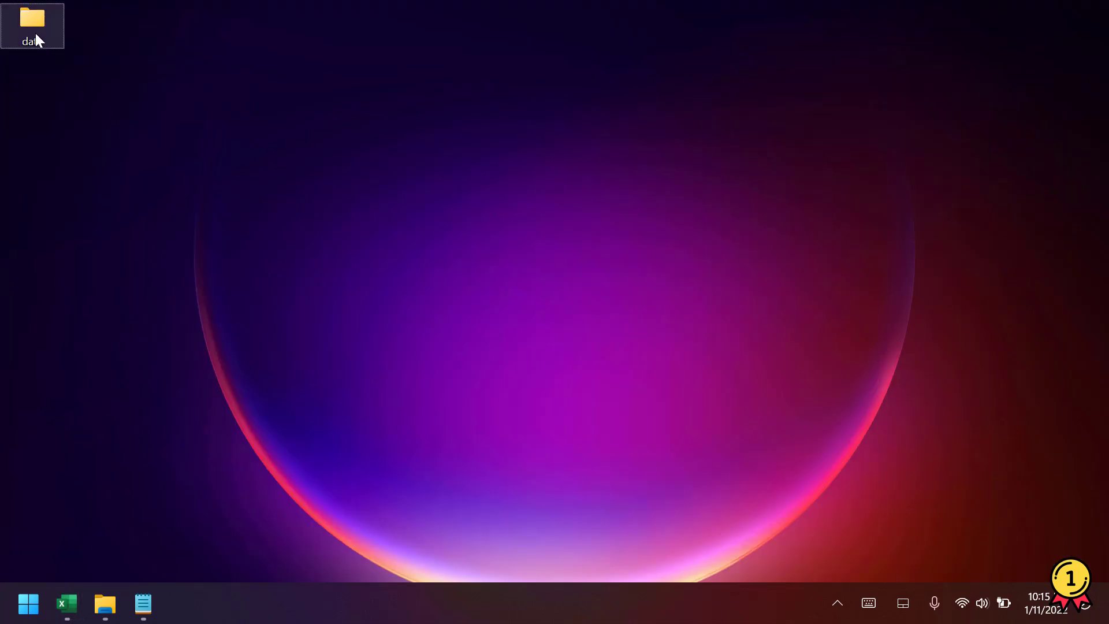
double_click(35, 34)
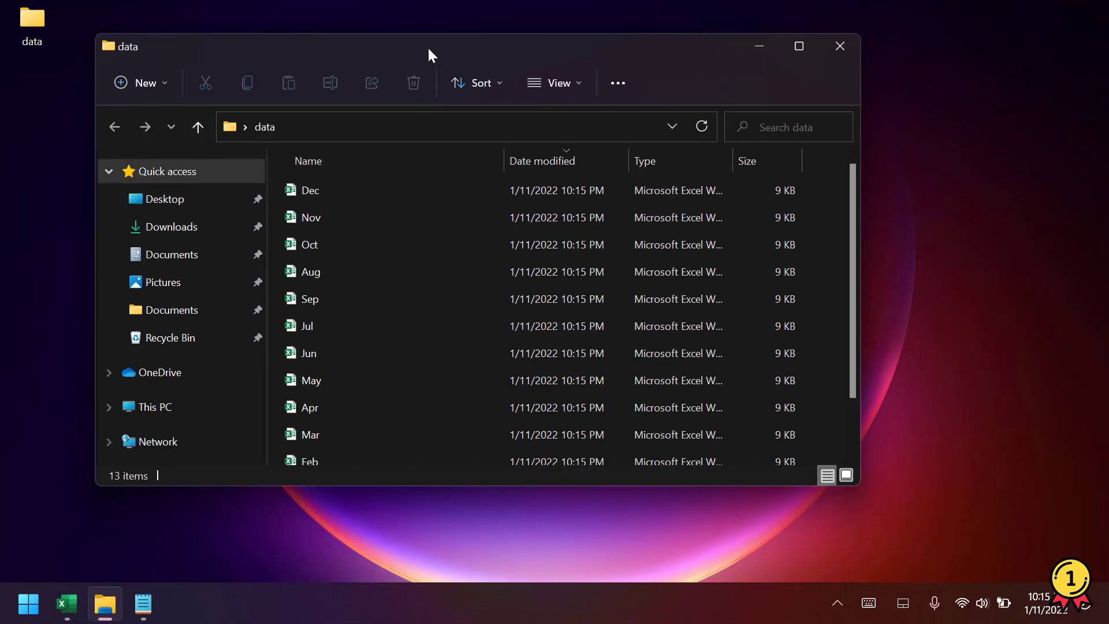
double_click(427, 45)
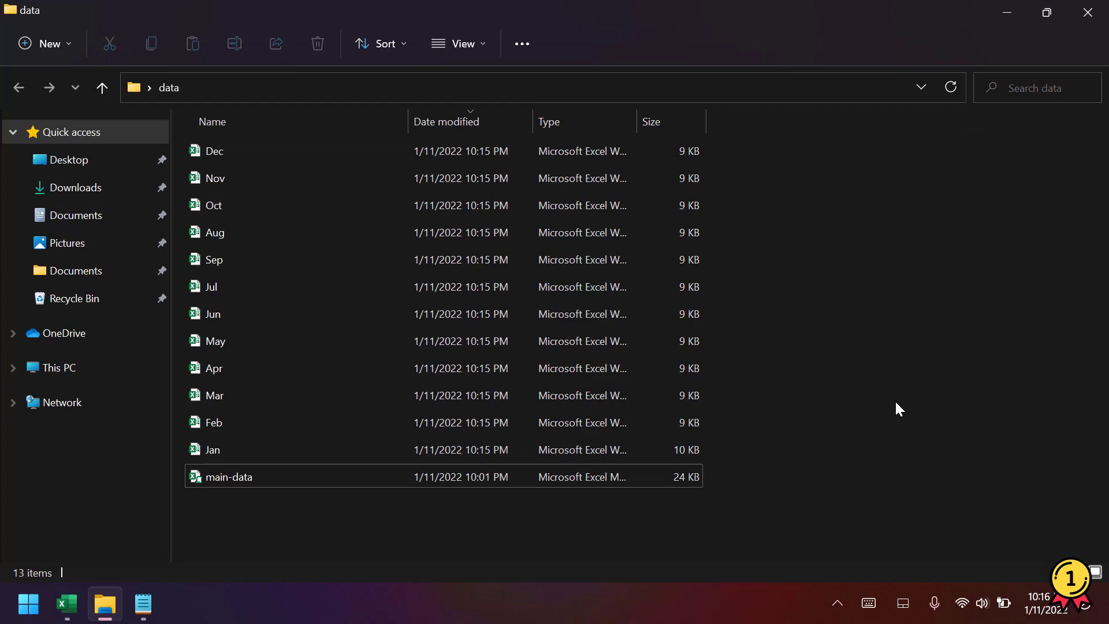